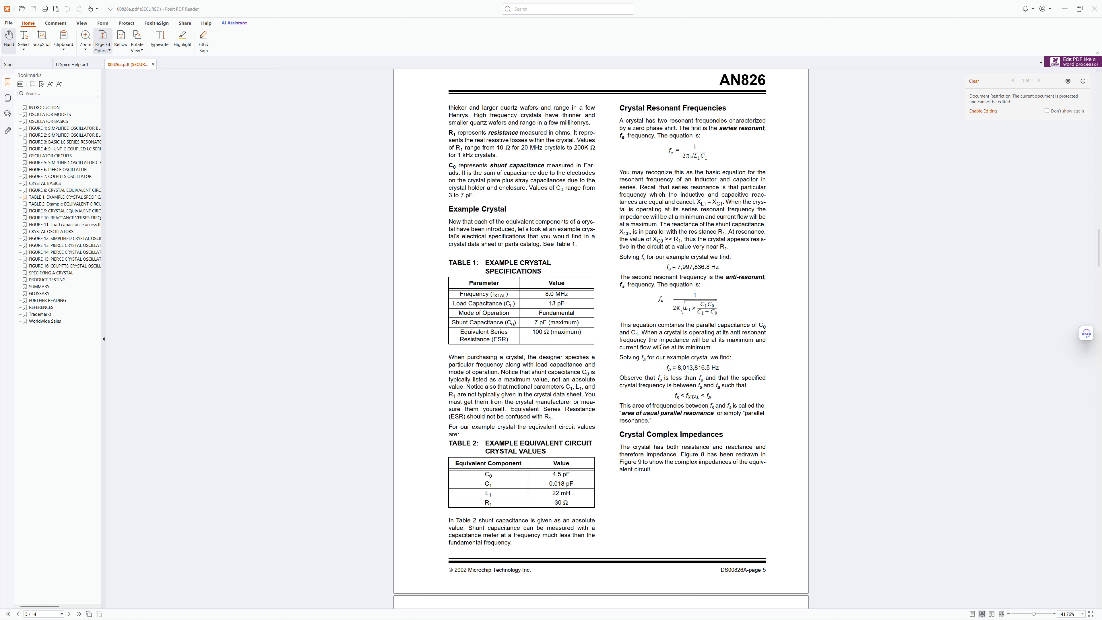
- Read the crystal resonant frequency section and example crystal tables in the AN826 application note
scroll(662, 346, down, 3)
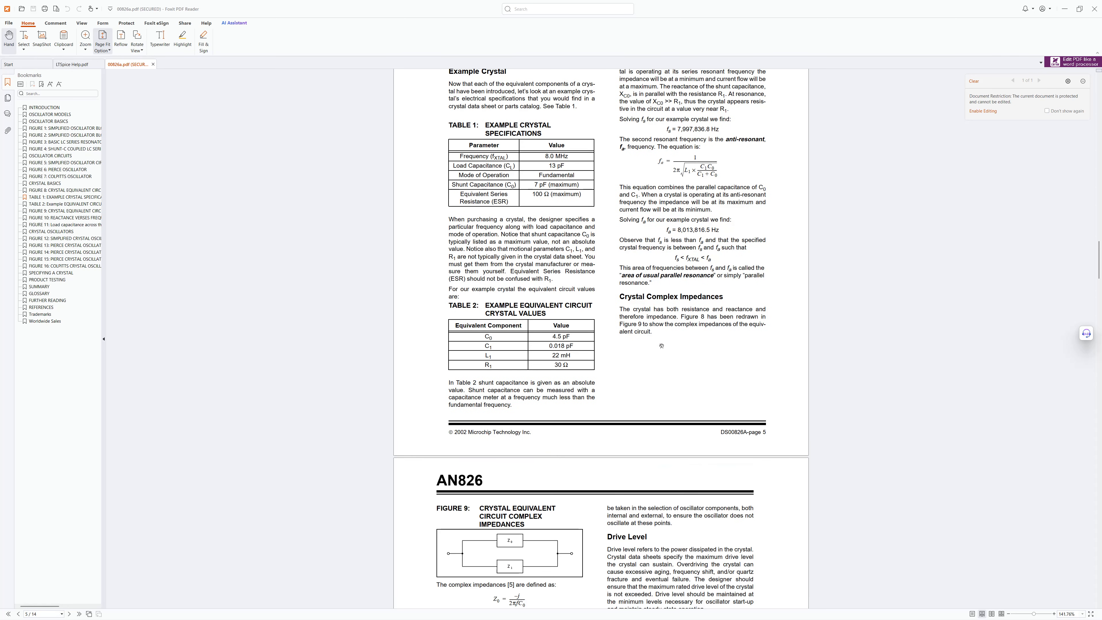
scroll(661, 346, up, 3)
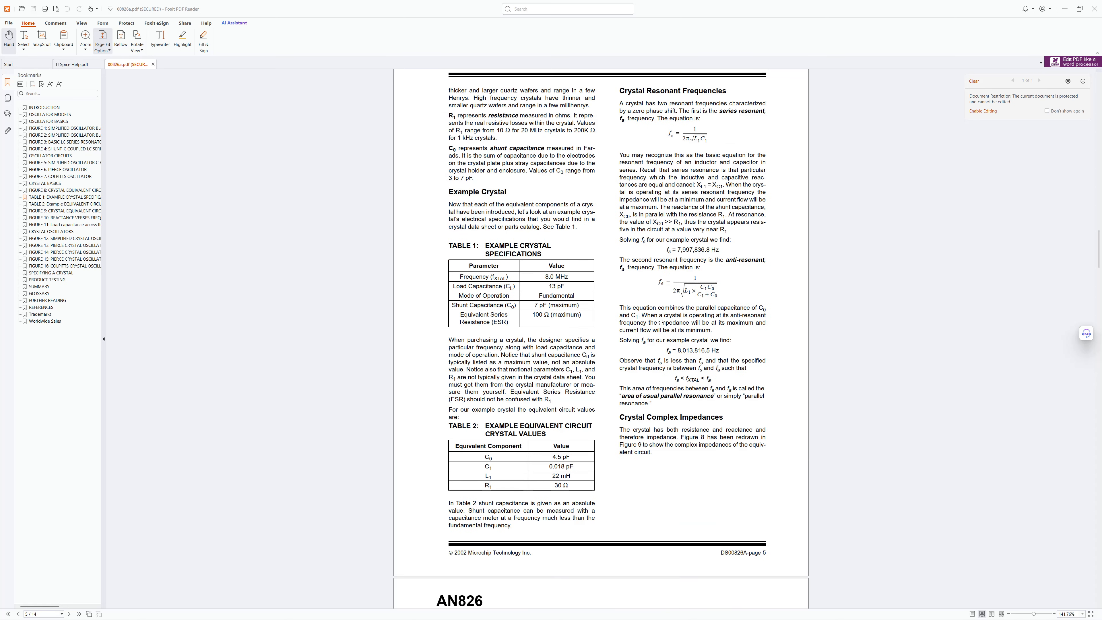
scroll(660, 322, up, 1)
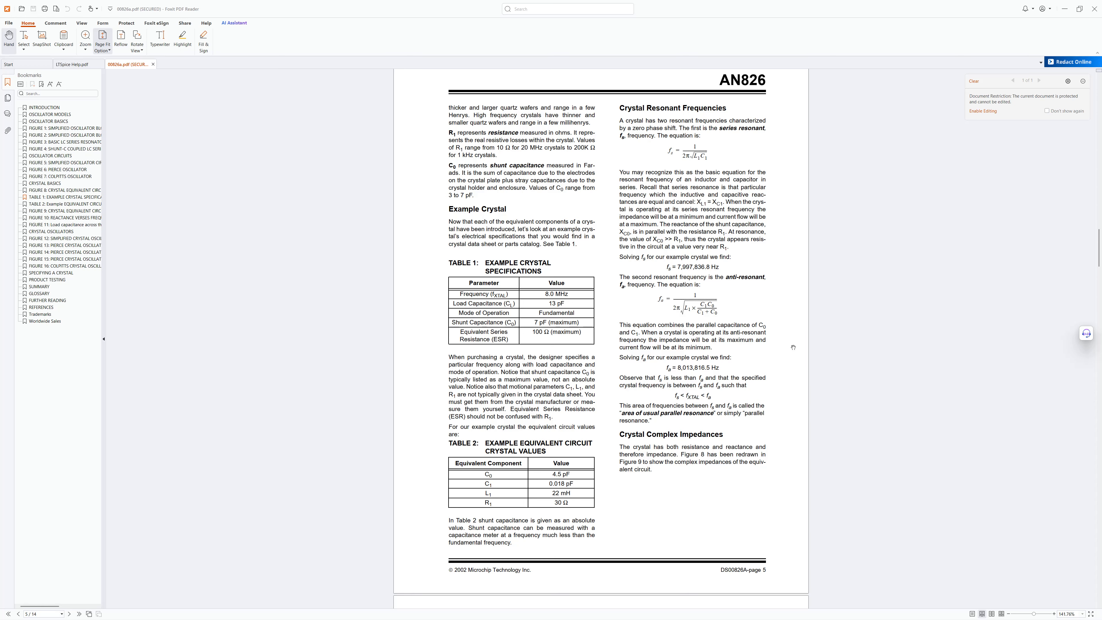
- Switch to the spreadsheet and review the crystal parameter calculations and load-capacitance examples
key(alt+Tab)
key(alt+Tab)
key(alt+Tab)
key(alt+Tab)
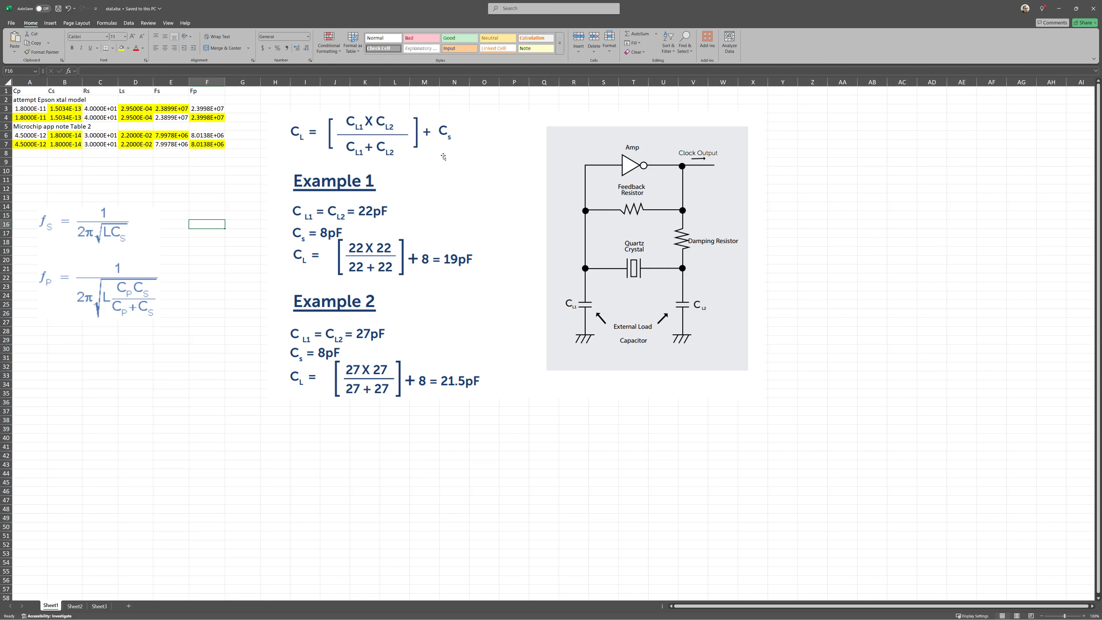
click(496, 254)
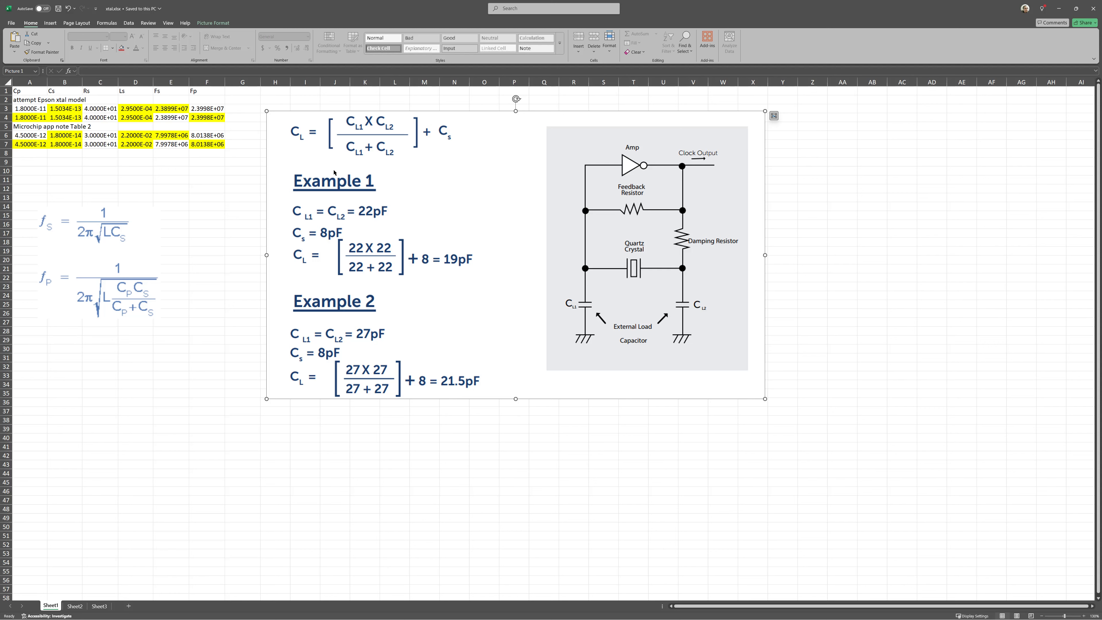
- Recheck the application note's resonant frequency equations, then switch to the crystal AC simulation schematic
key(alt+Tab)
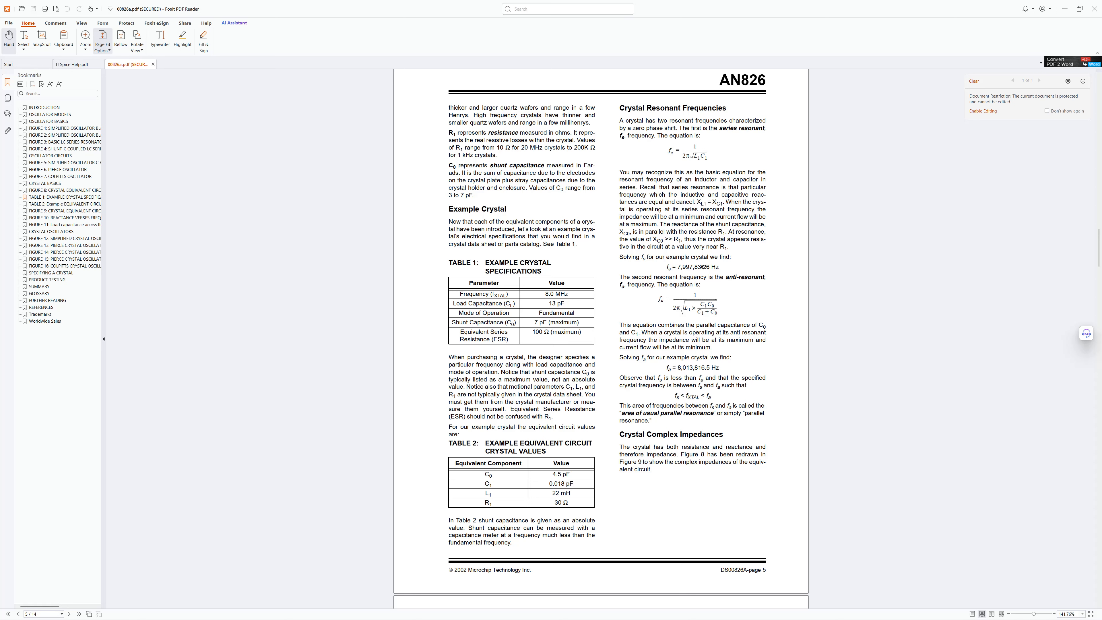
scroll(704, 267, up, 2)
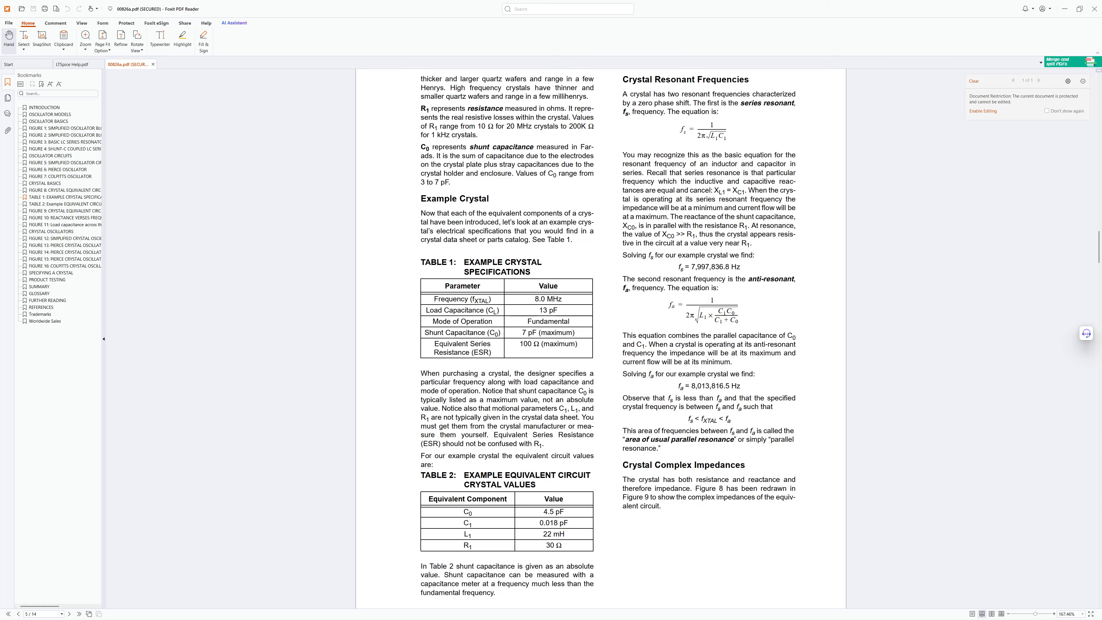
key(alt+Tab)
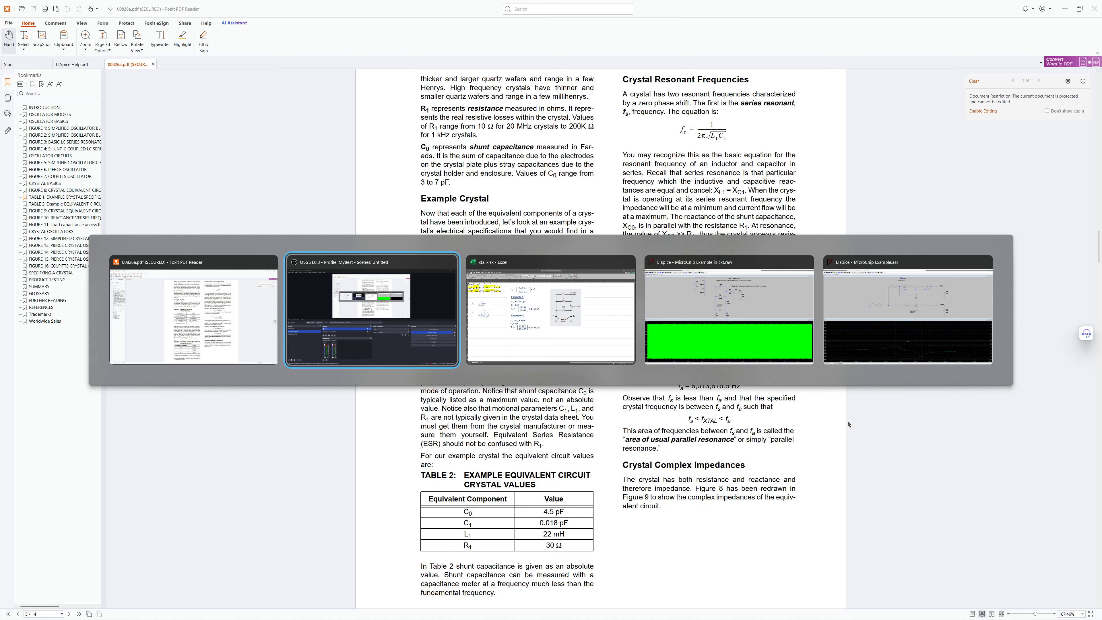
key(alt+Tab)
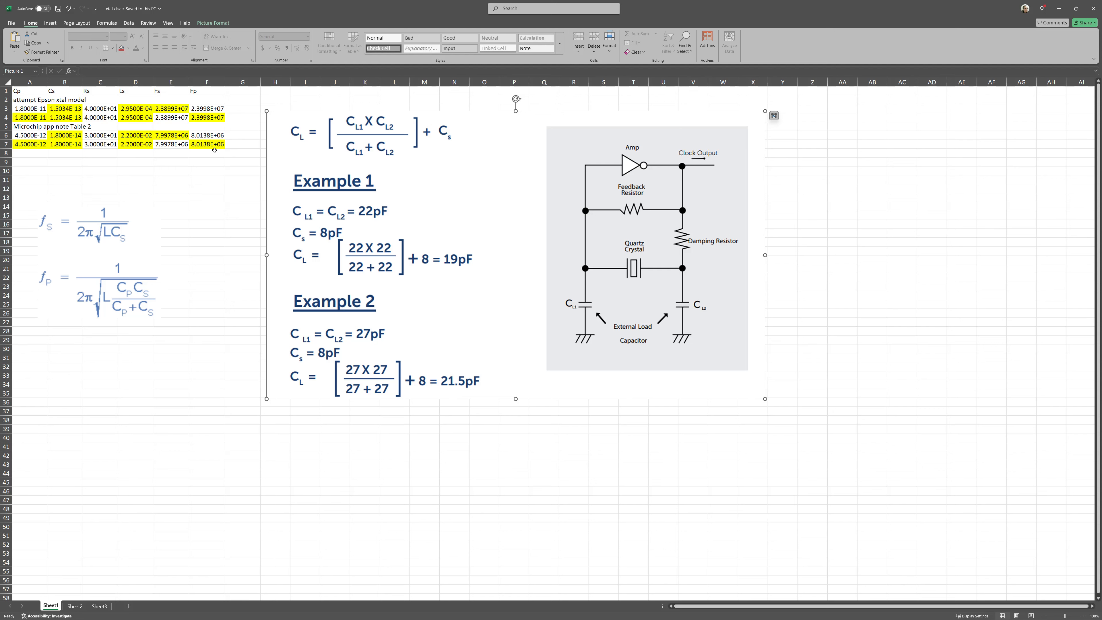
key(alt+Tab)
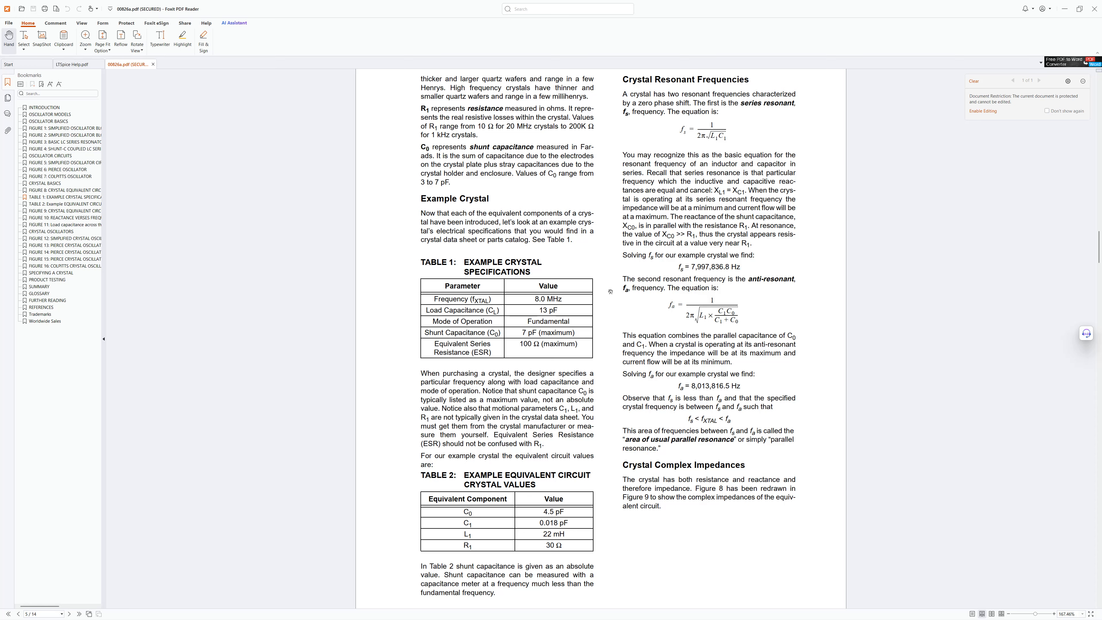
key(alt+Tab)
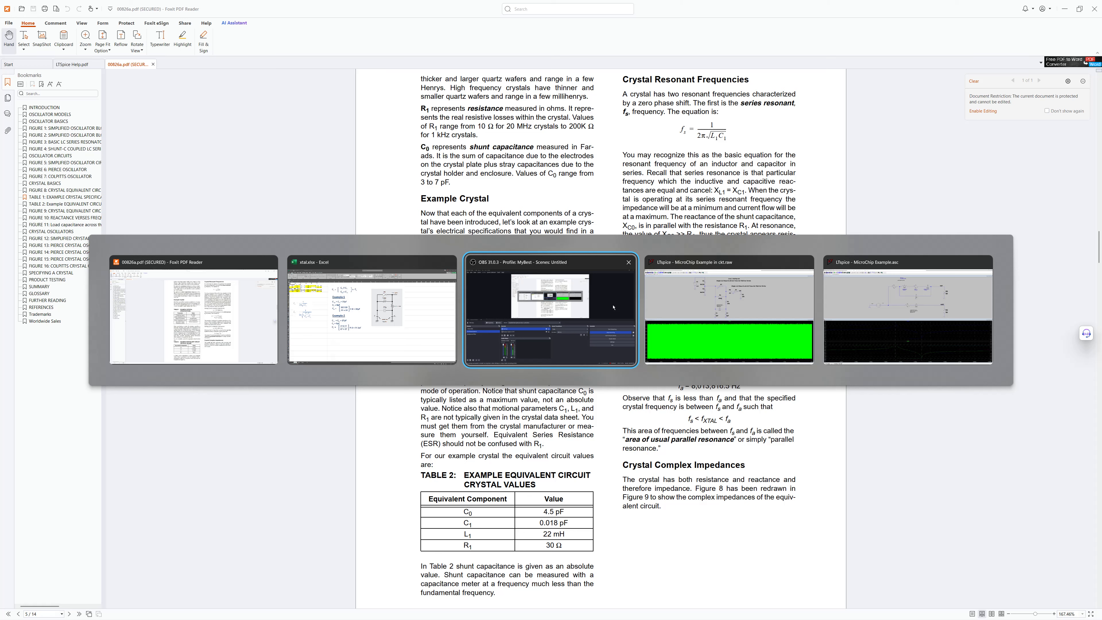
key(alt+Tab)
key(alt+Tab)
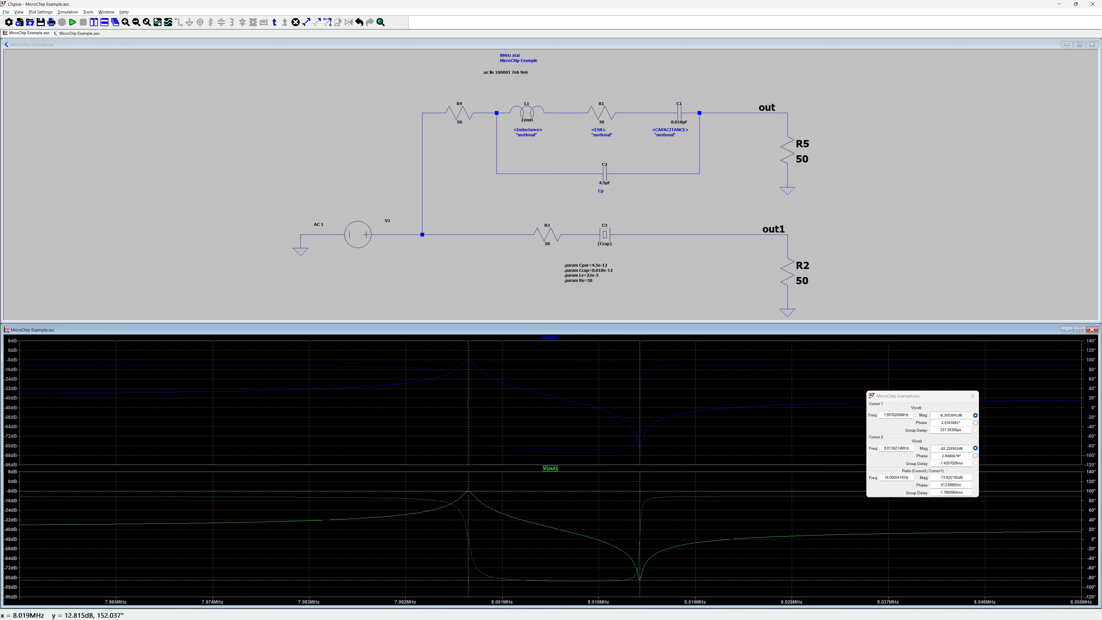
- Inspect the crystal capacitor C3's properties and parameter directives in the AC test schematic
scroll(593, 89, up, 2)
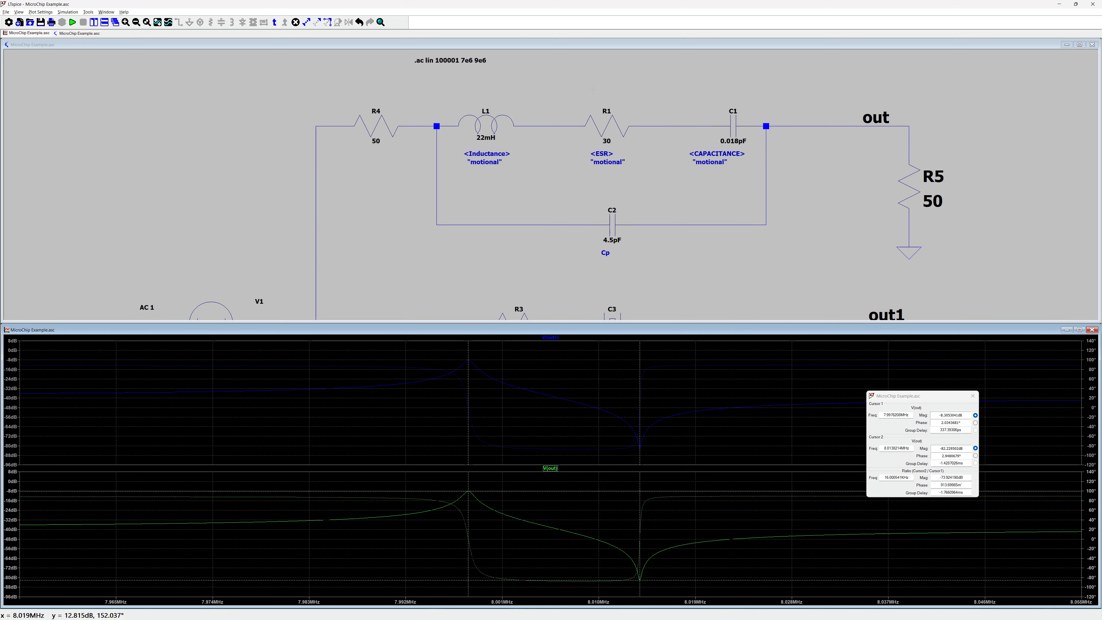
scroll(593, 89, up, 1)
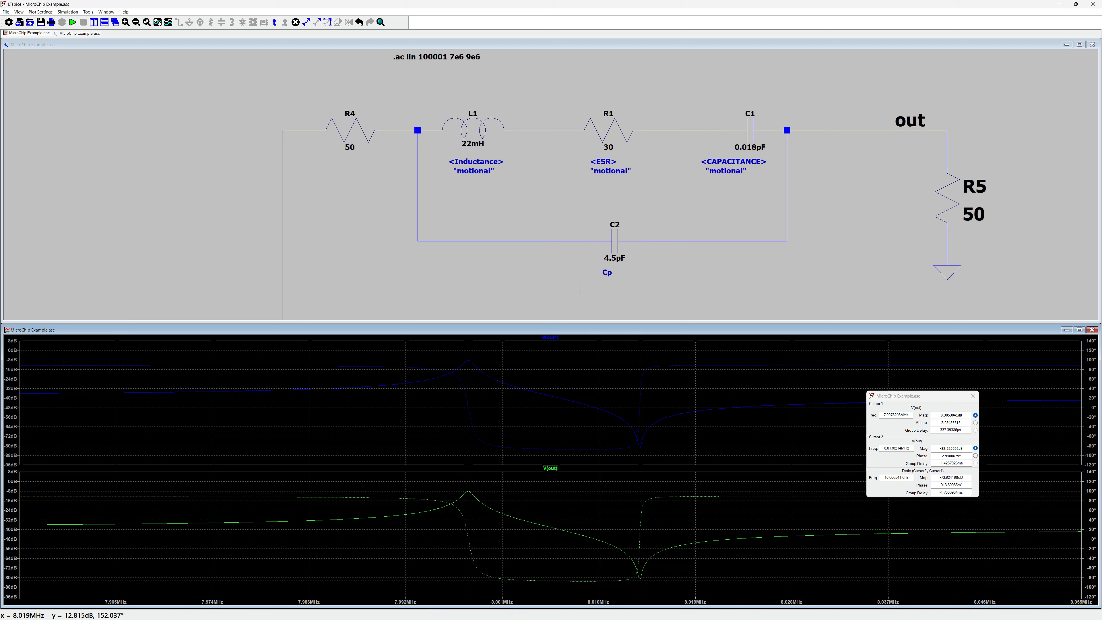
scroll(581, 290, down, 3)
scroll(642, 227, up, 2)
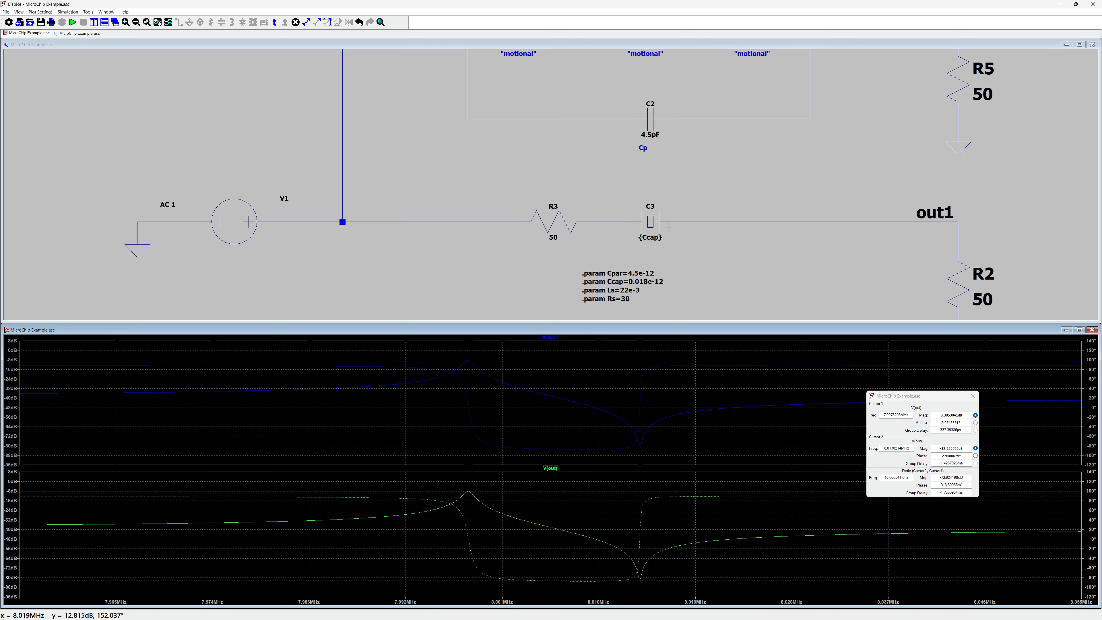
right_click(650, 222)
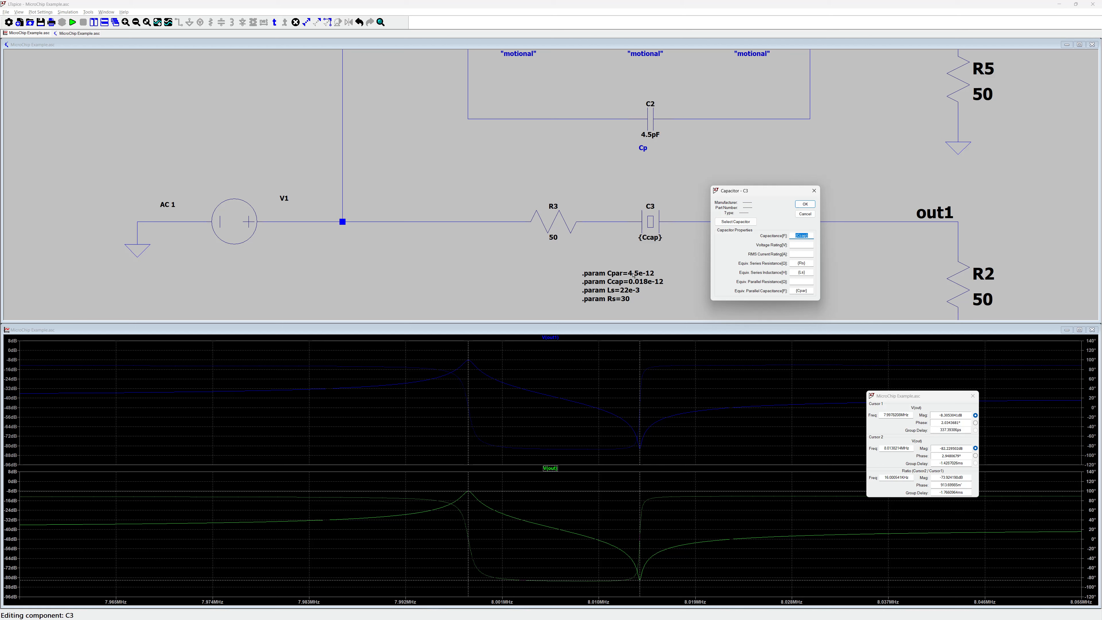
click(805, 215)
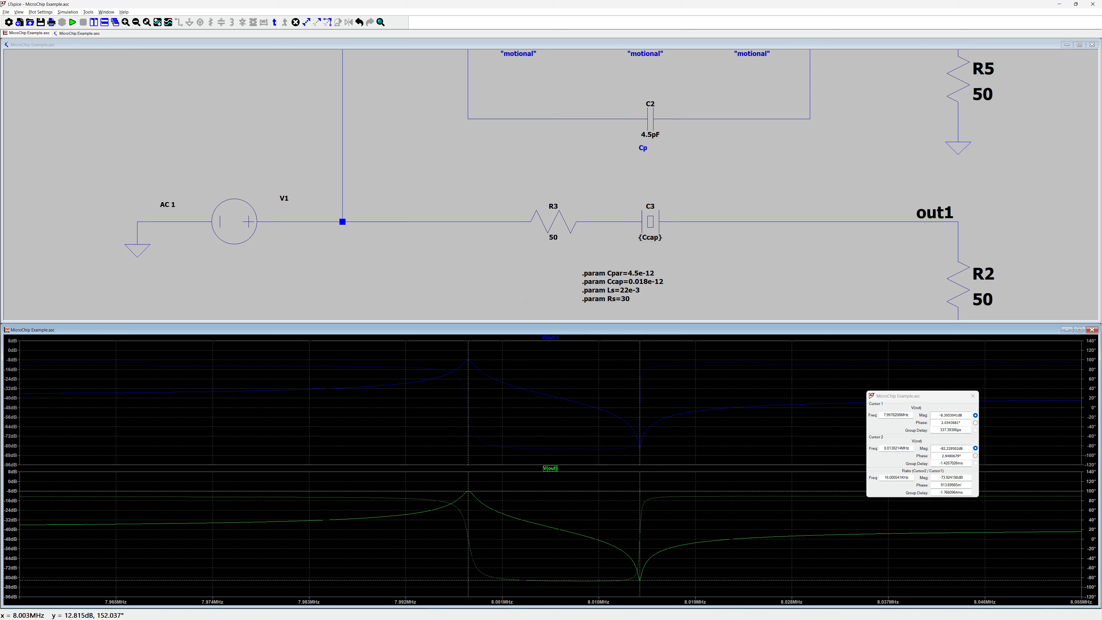
key(space)
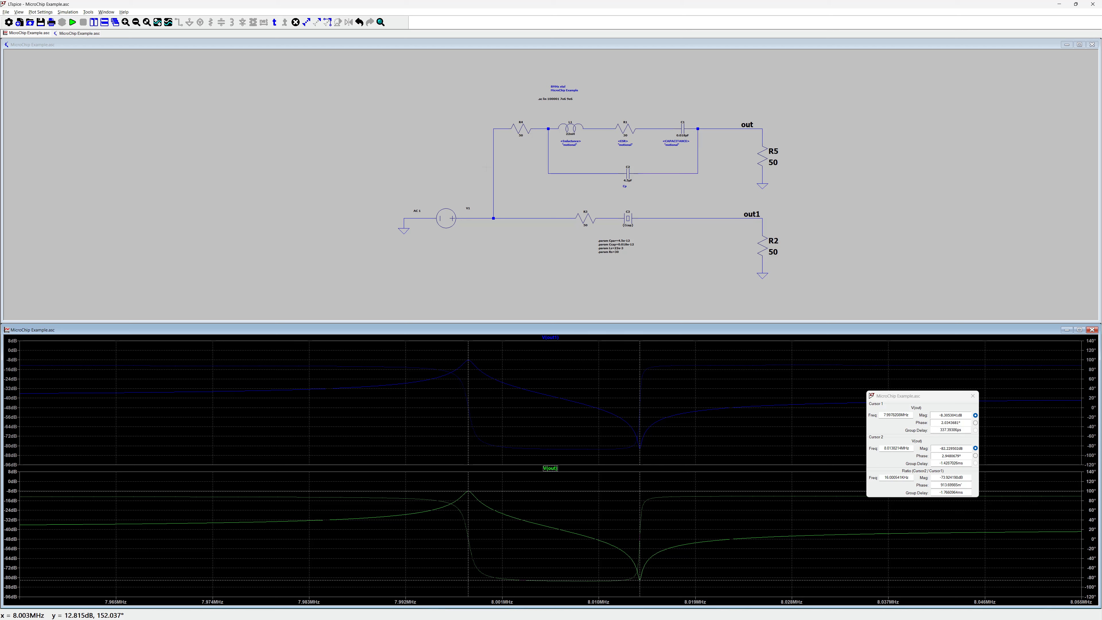
- Move cursor 1 onto the series resonance peak of the AC response plot
scroll(646, 90, up, 2)
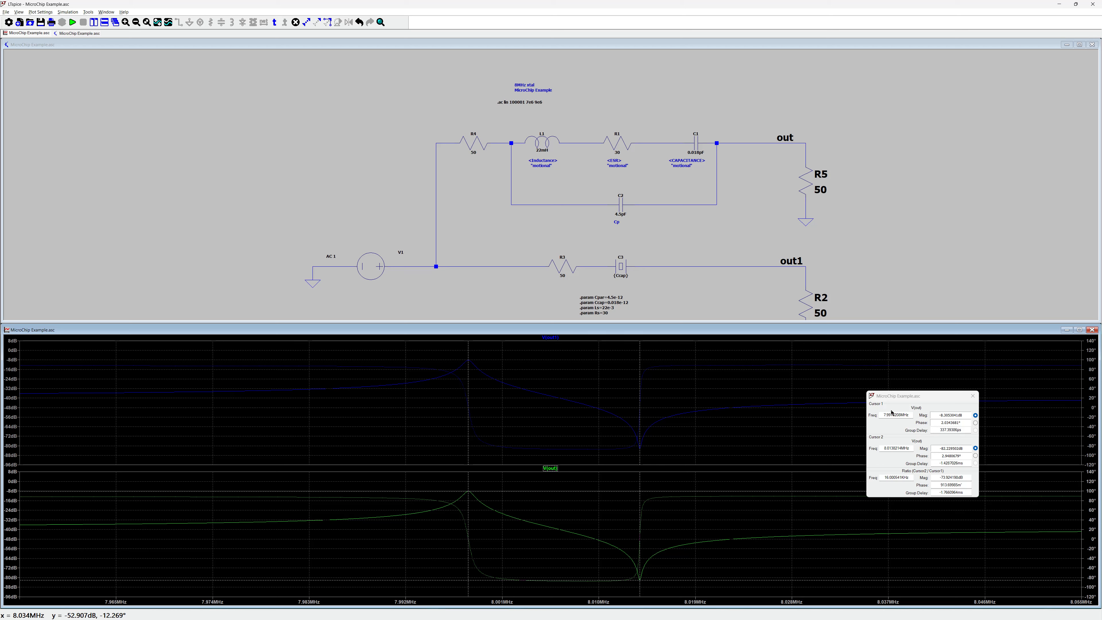
drag(468, 353, 464, 353)
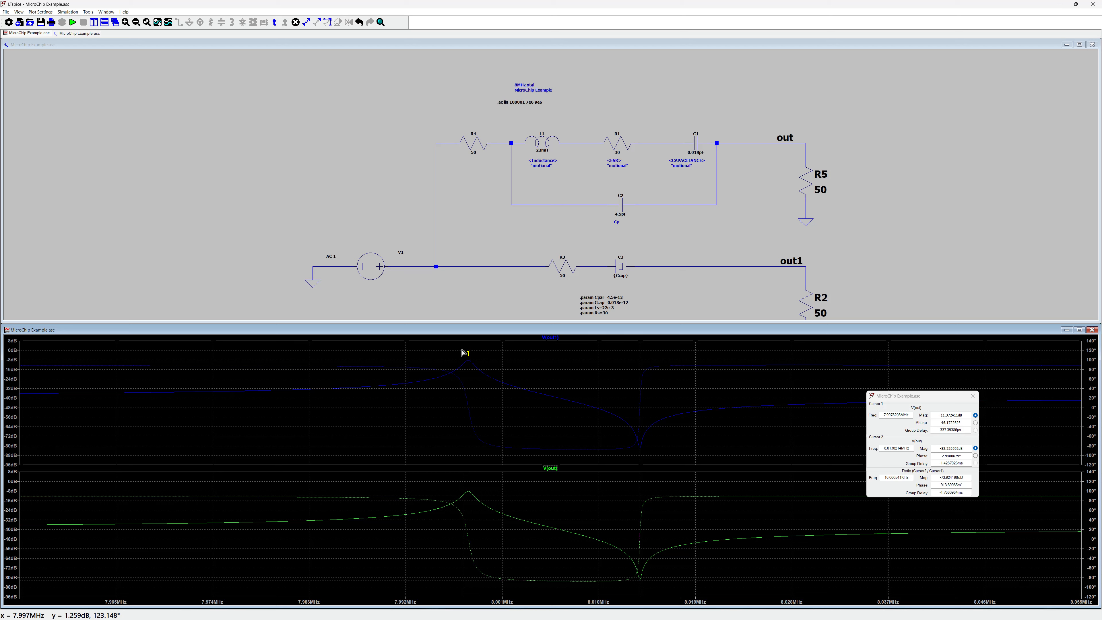
drag(464, 352, 453, 351)
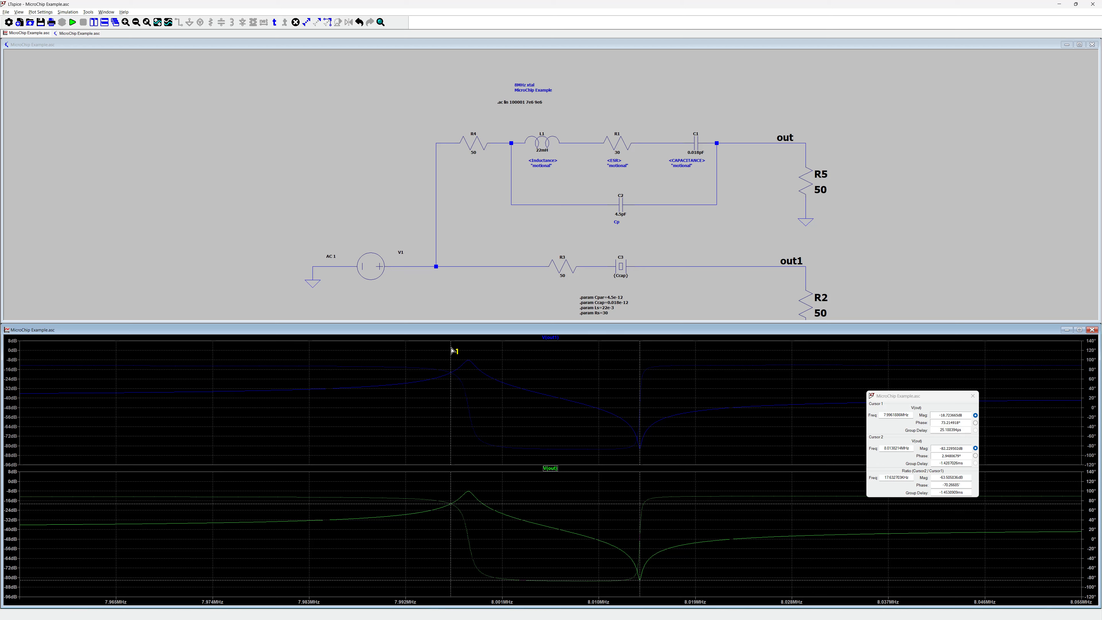
drag(452, 350, 459, 360)
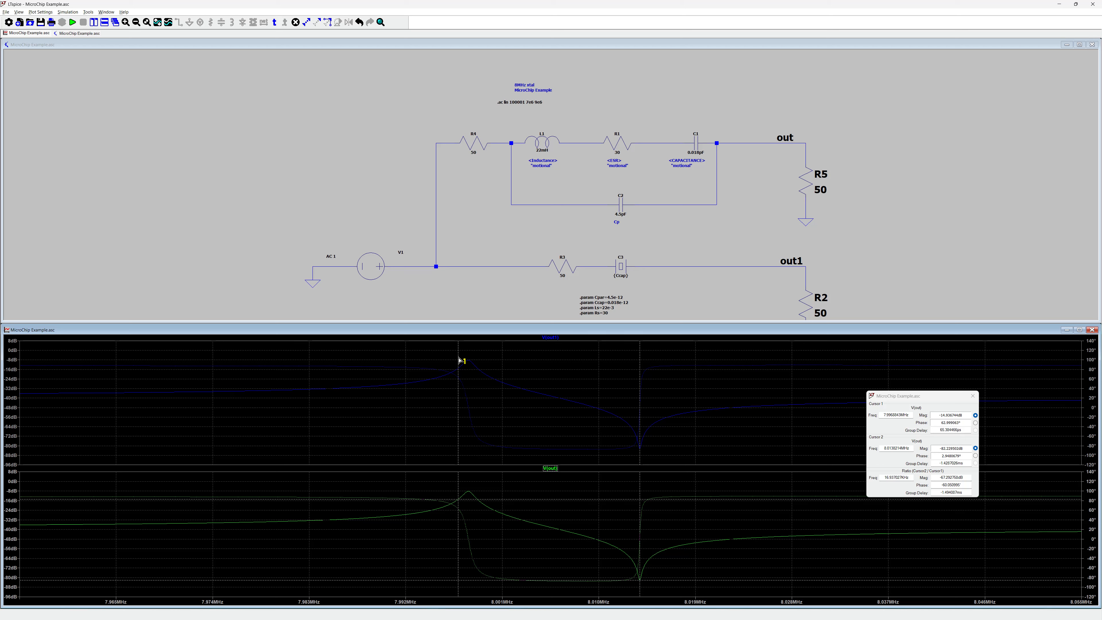
drag(459, 359, 454, 369)
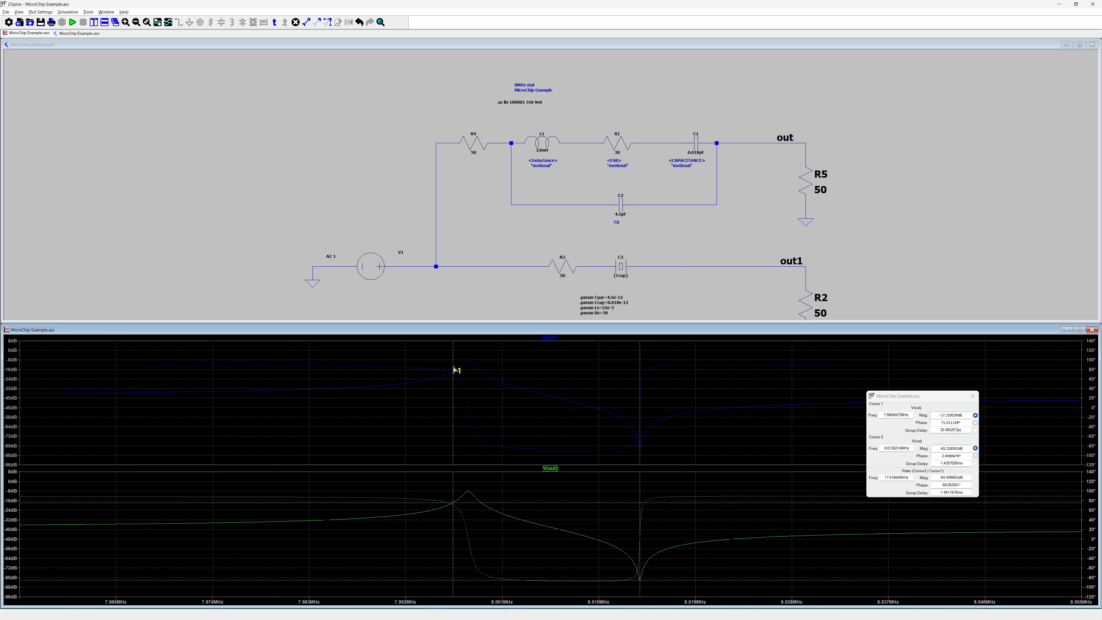
- Switch to the oscillator transient simulation and run an FFT of V(out) over the last portion of the waveform
key(alt+Tab)
key(Tab)
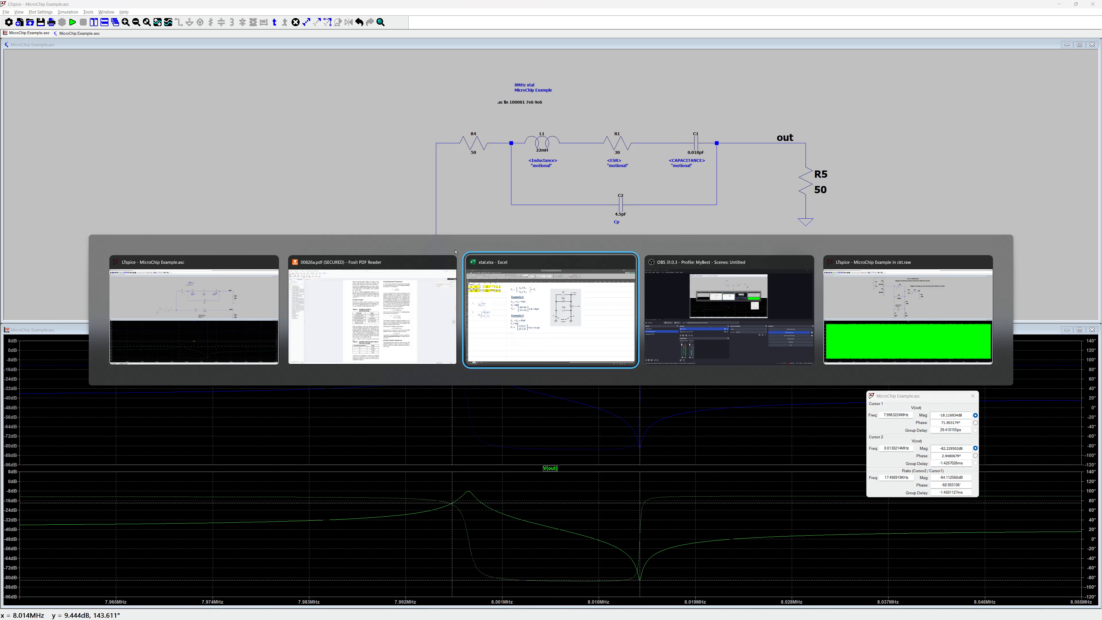
key(Tab)
key(Tab)
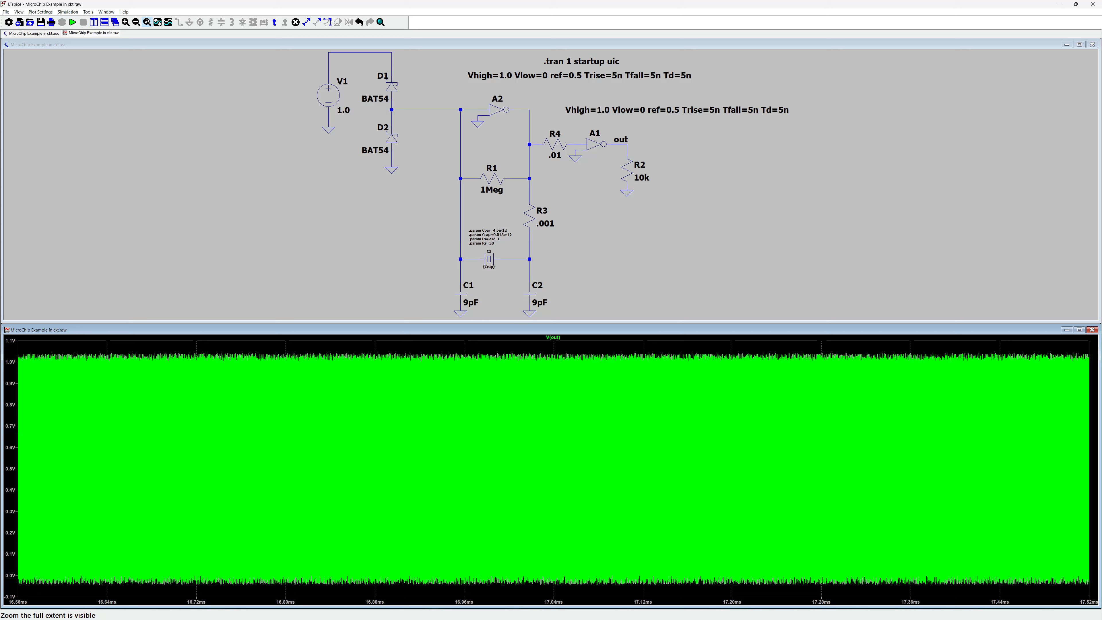
click(146, 22)
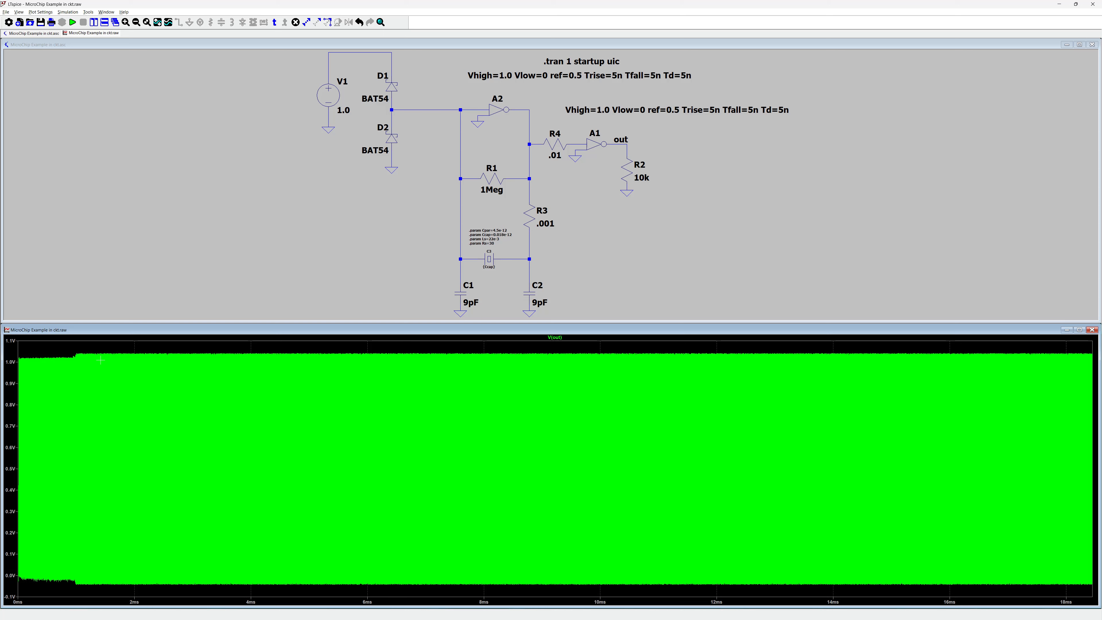
drag(1036, 344, 1079, 594)
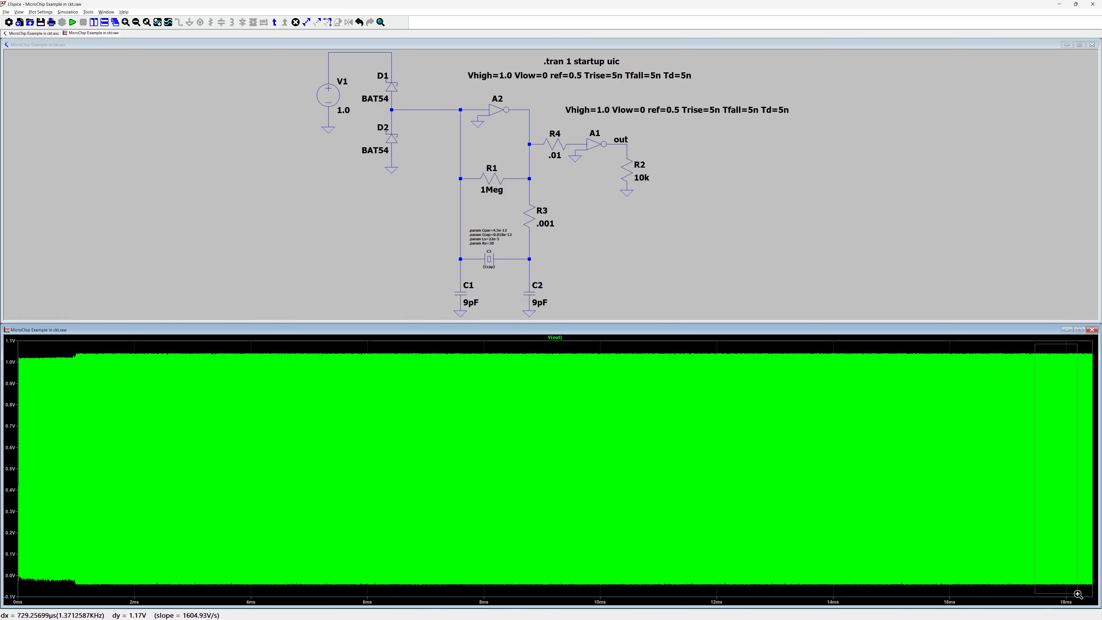
drag(1077, 594, 1078, 594)
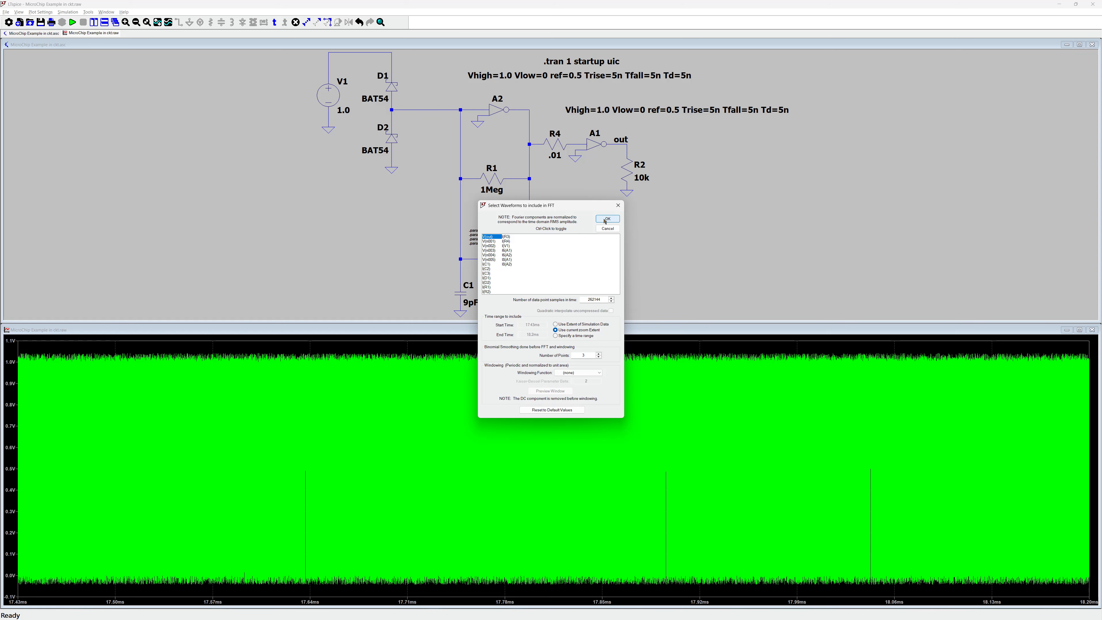
click(608, 219)
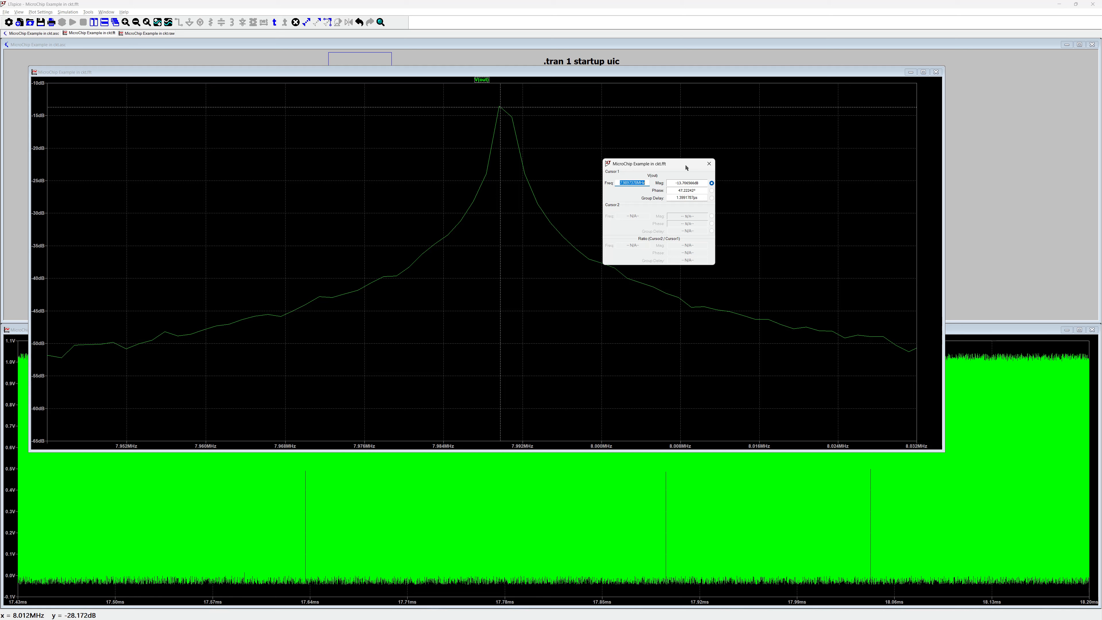
- Close the FFT cursor readout and open the LTspice help page on capacitor parasitic parameters
click(709, 163)
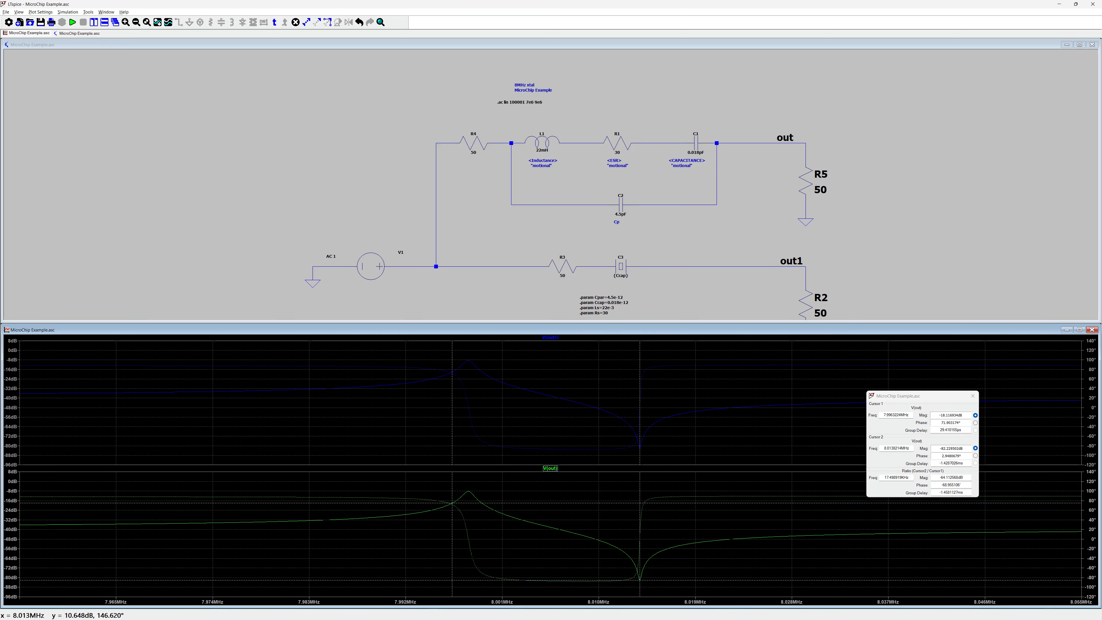
key(alt+Tab)
key(alt+Tab)
key(alt+Tab)
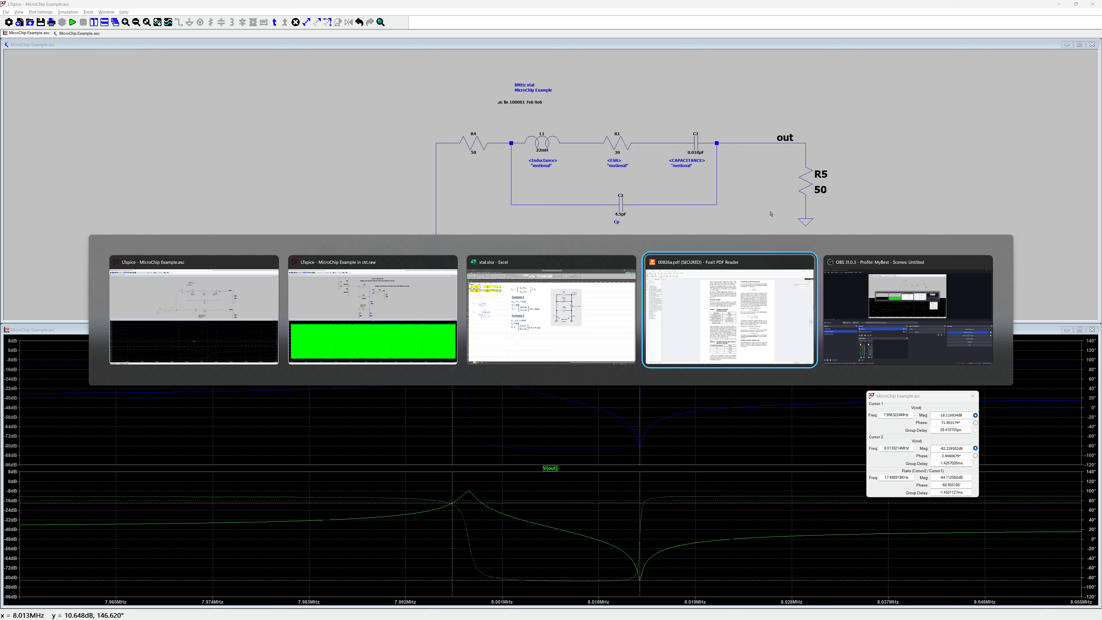
key(alt+Tab)
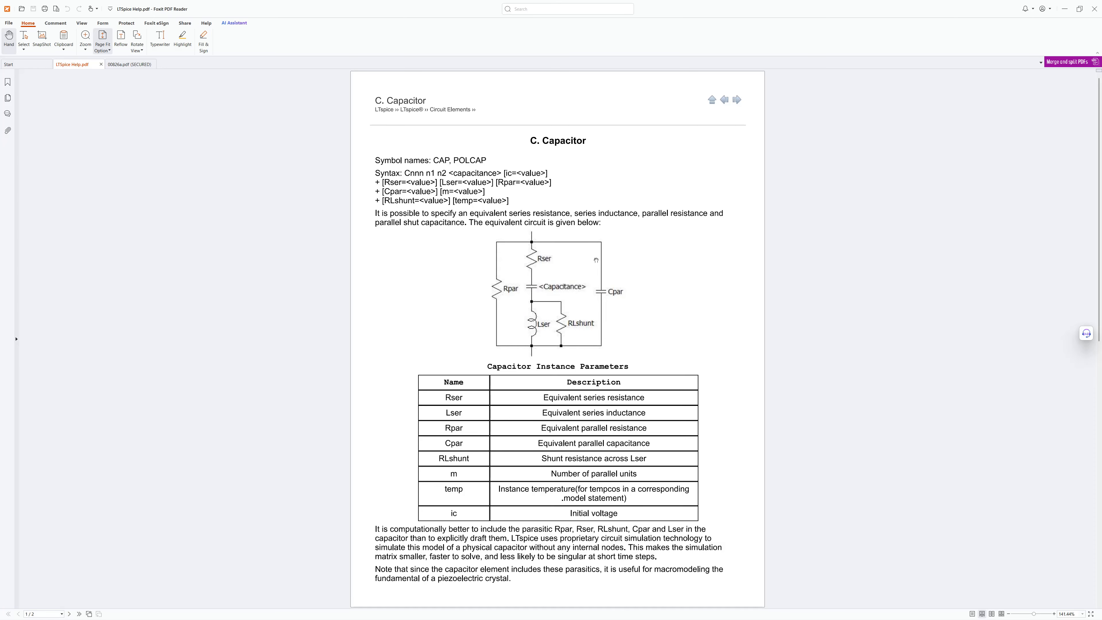